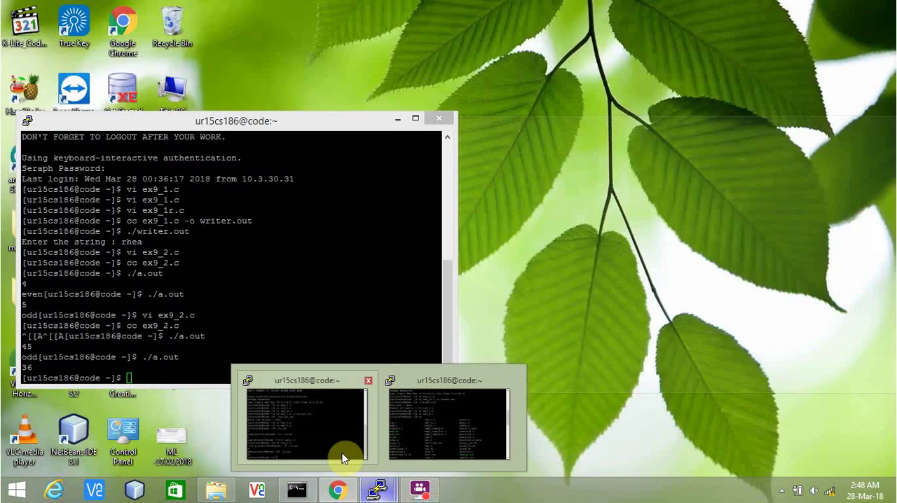
Recall 'vi ex9_1.c' from history and open it, choosing Edit at the swap-file warning
click(343, 458)
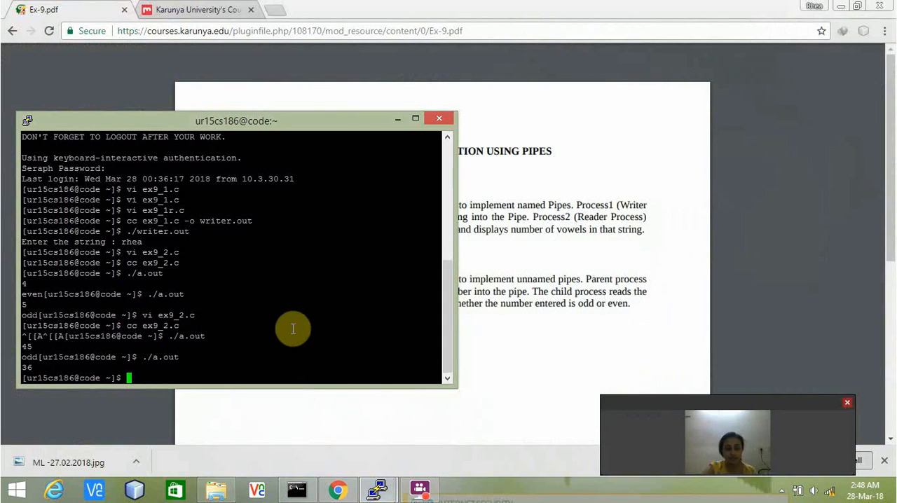
key(Up)
key(Up)
key(Down)
key(Down)
key(Up)
key(Up)
key(Up)
key(Up)
key(Up)
key(Up)
key(Up)
key(Up)
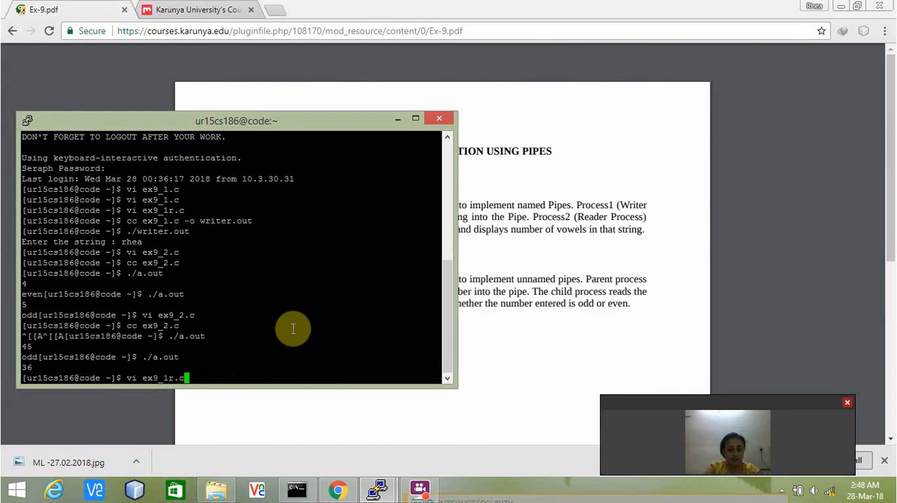
key(Up)
key(Return)
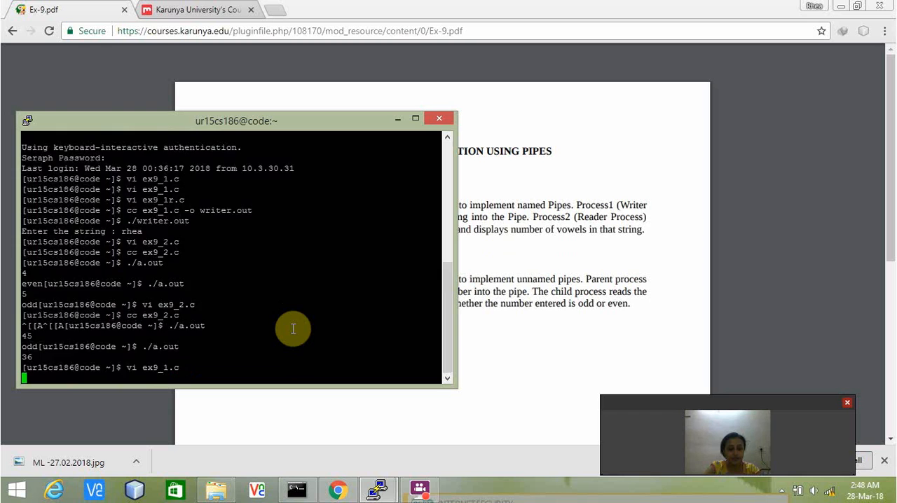
key(space)
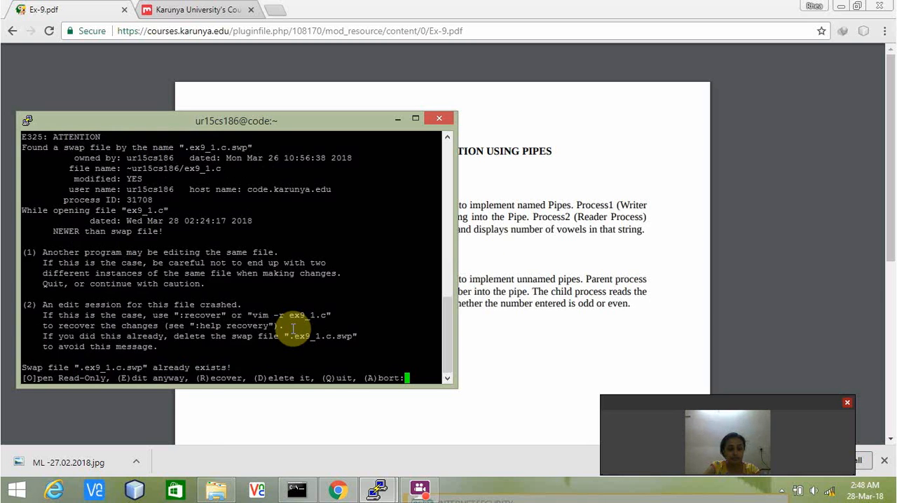
key(e)
Review the writer code in insert mode, then return to normal mode without saving-and-quitting
key(i)
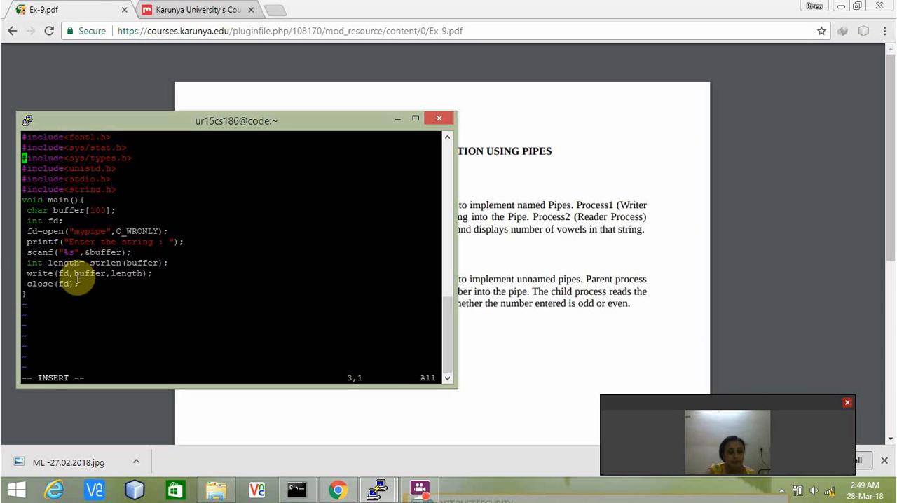
key(Escape)
text(:)
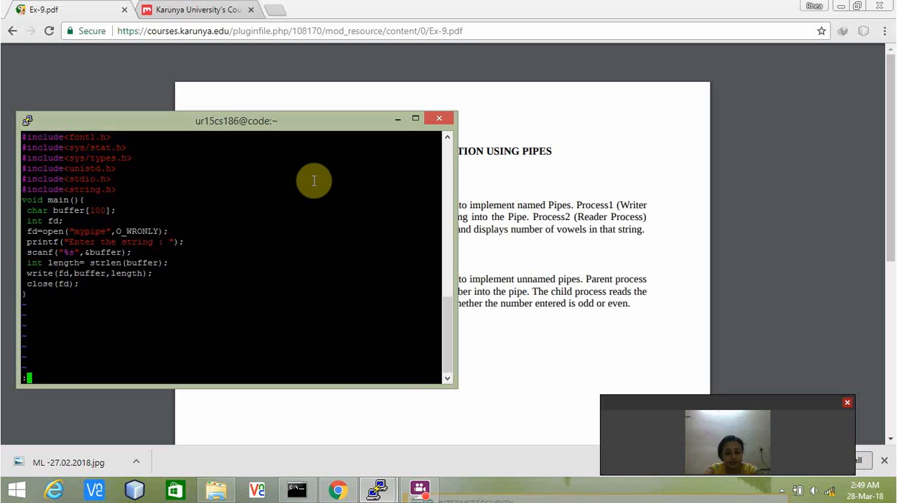
text(wq)
key(BackSpace)
key(BackSpace)
key(BackSpace)
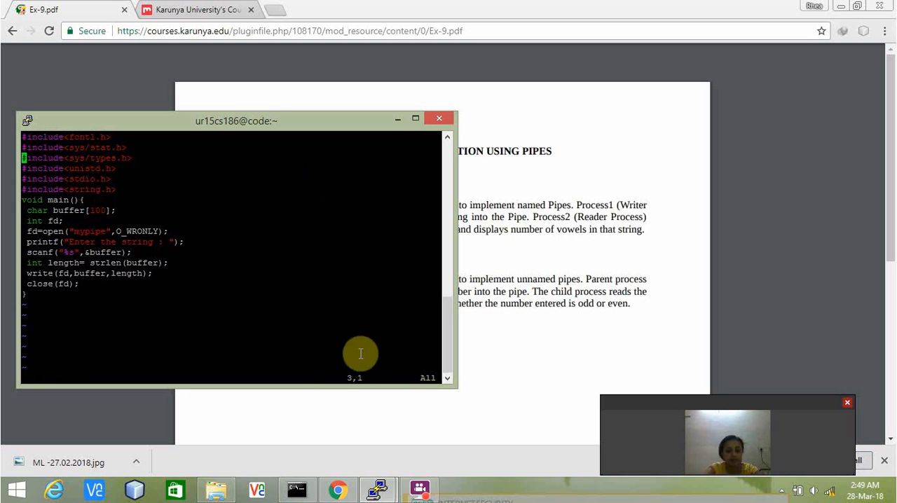
Bring up the second PuTTY session and place it on the right beside the writer window
click(379, 493)
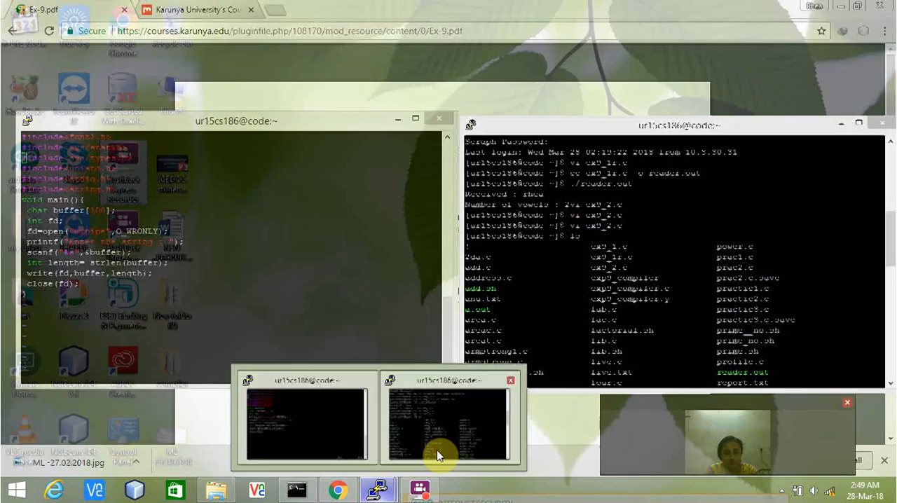
click(426, 451)
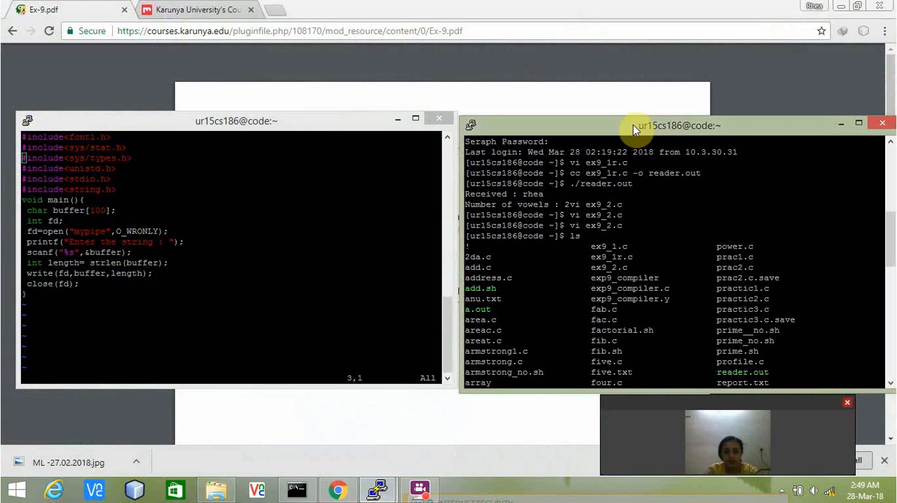
drag(633, 125, 173, 127)
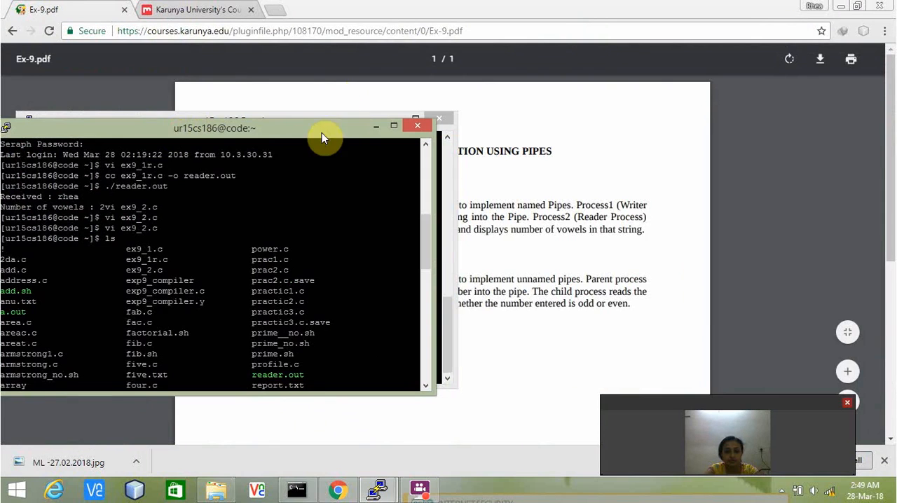
mouse_move(322, 132)
mouse_down()
mouse_move(405, 120)
mouse_move(744, 115)
mouse_up()
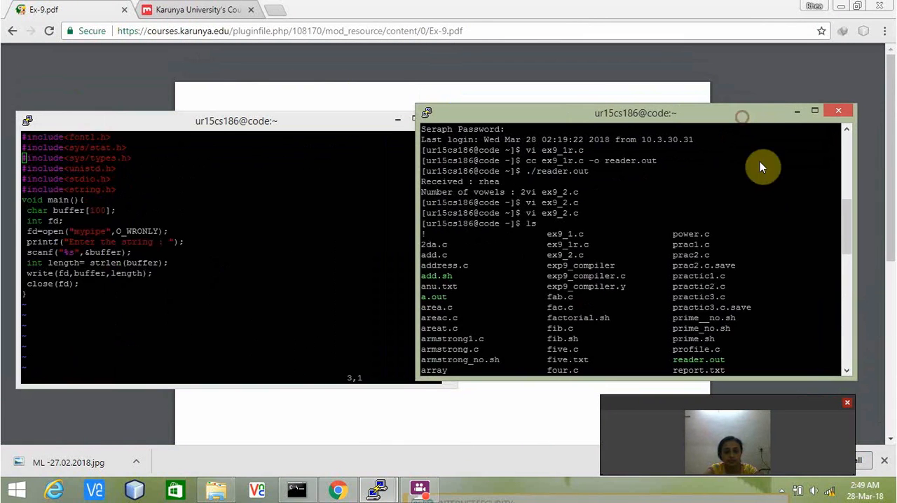
scroll(763, 220, down, 10)
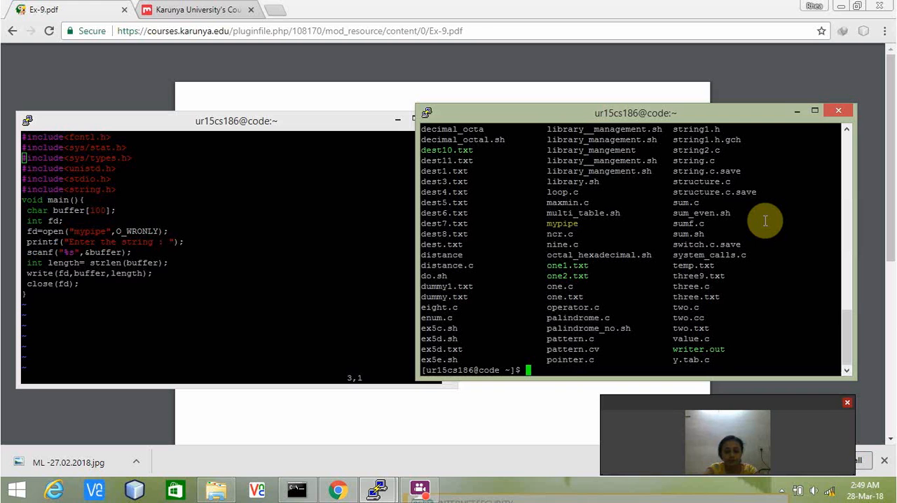
Recall and run 'vi ex9_1r.c' to open the named-pipe reader program
key(Up)
key(Up)
key(Up)
key(Up)
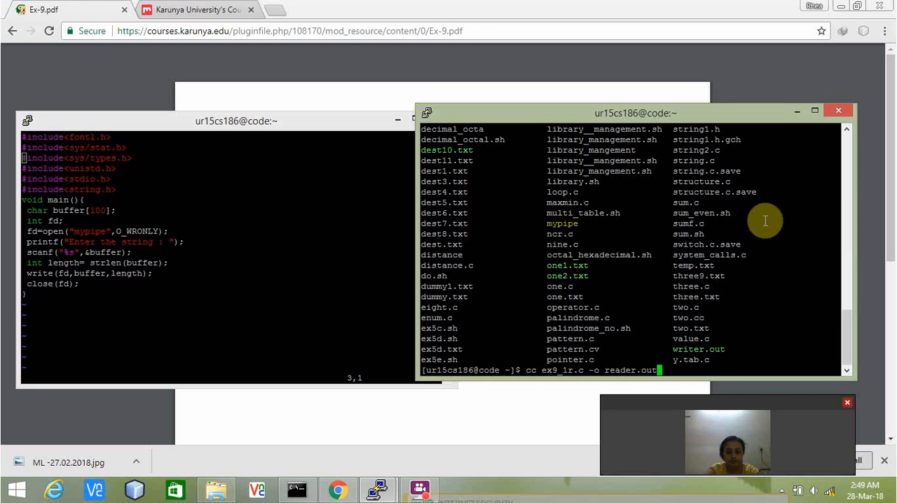
key(Down)
key(Up)
key(Up)
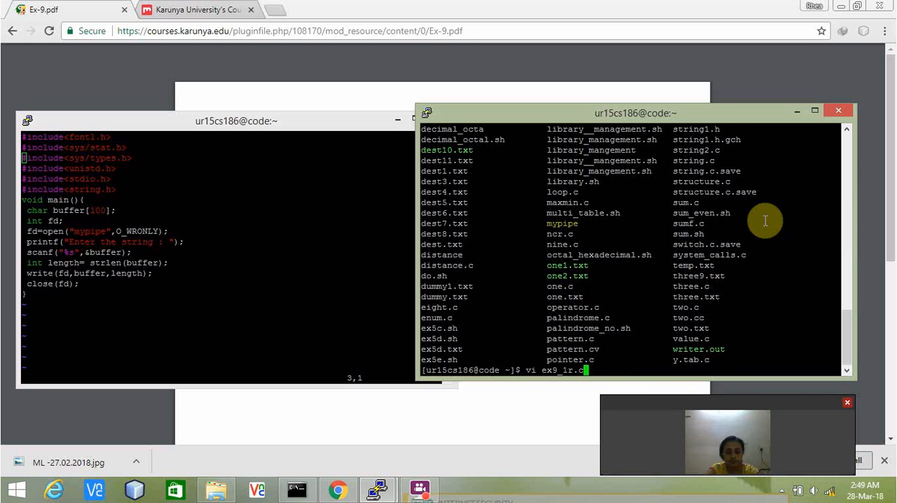
key(Return)
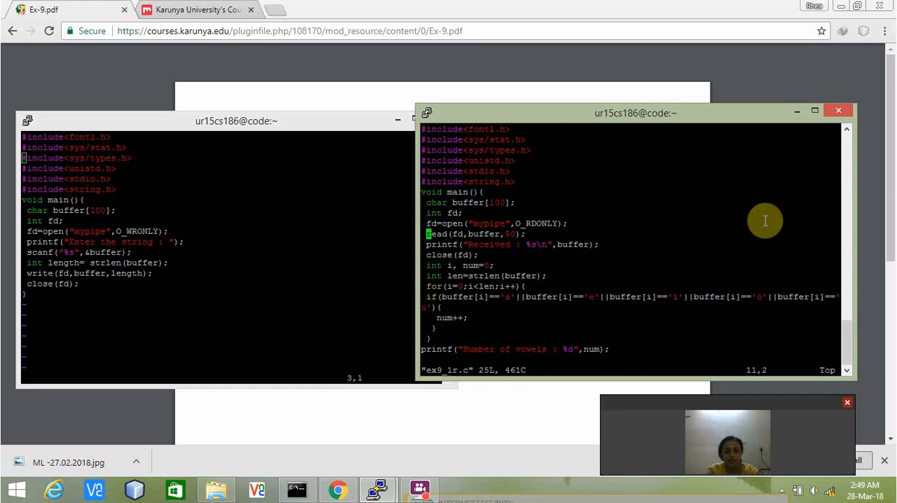
Walk through the reader's read, printf, len and close lines
key(Down)
key(Up)
key(Right)
key(Right)
key(Right)
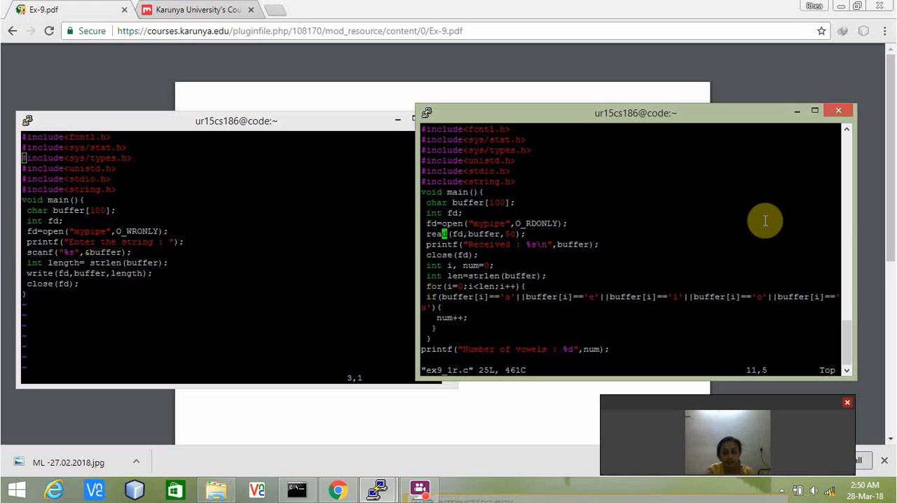
key(Down)
key(Down)
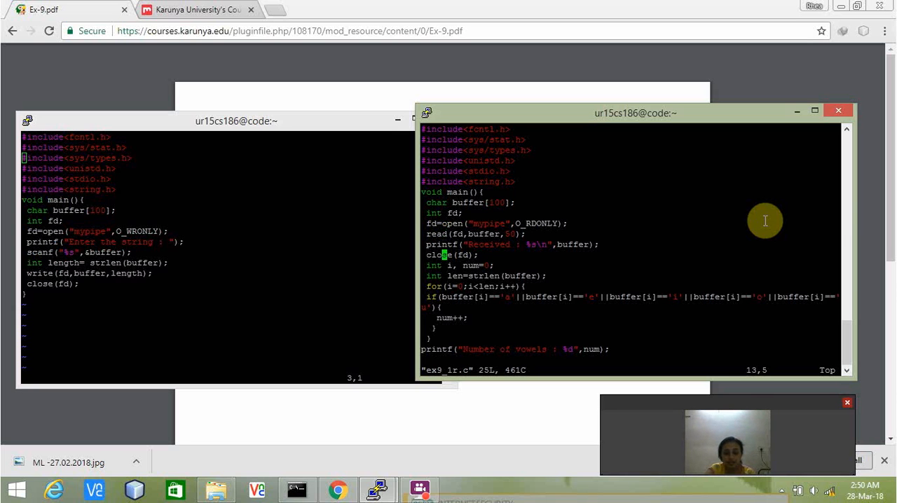
key(Up)
key(Down)
key(Down)
key(Down)
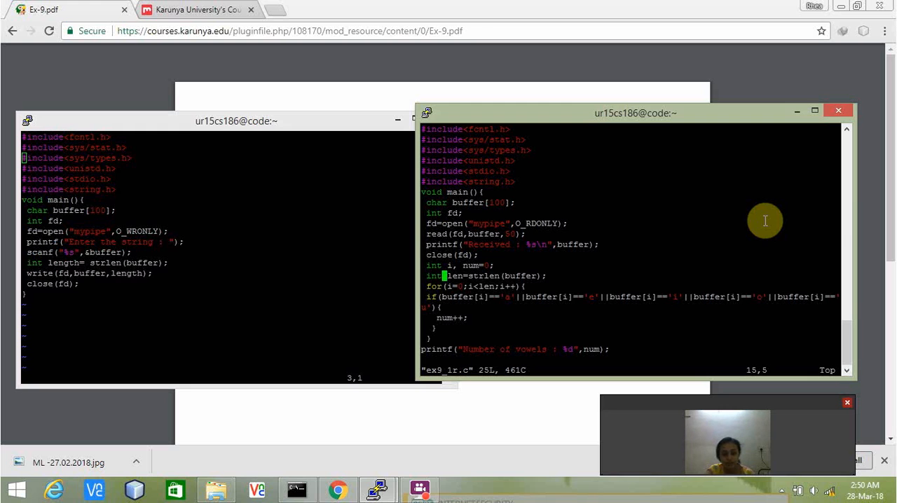
Save and quit vim in both the writer and reader sessions
click(357, 243)
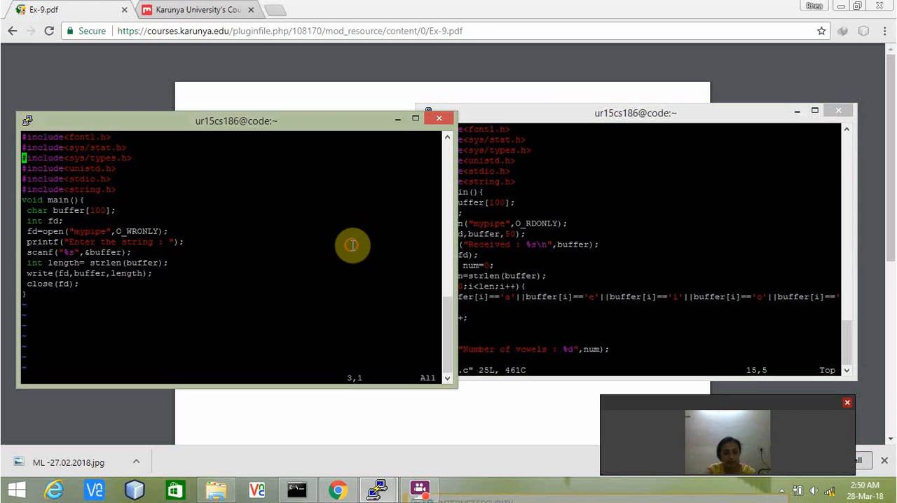
text(:wq)
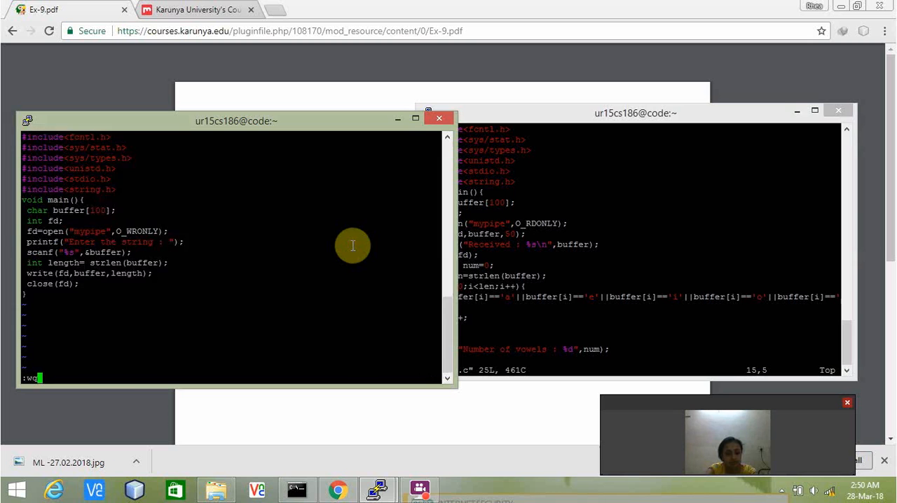
key(Return)
click(585, 257)
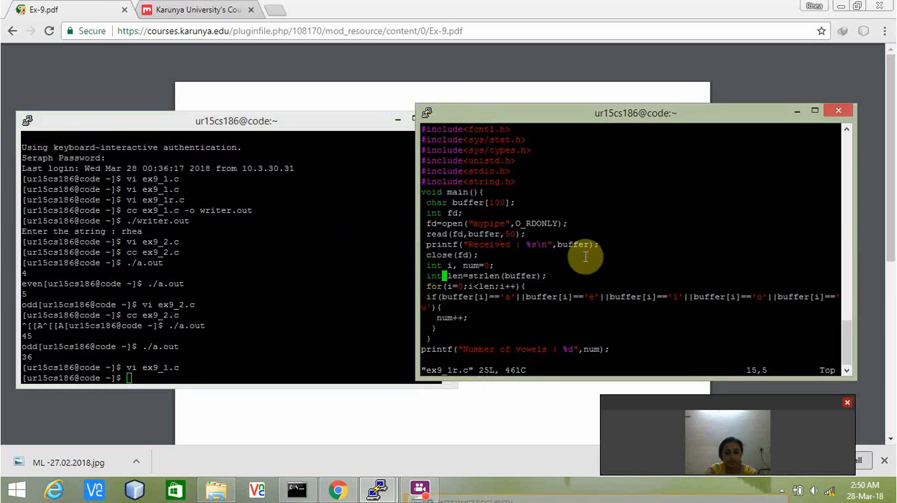
text(:wq)
key(Return)
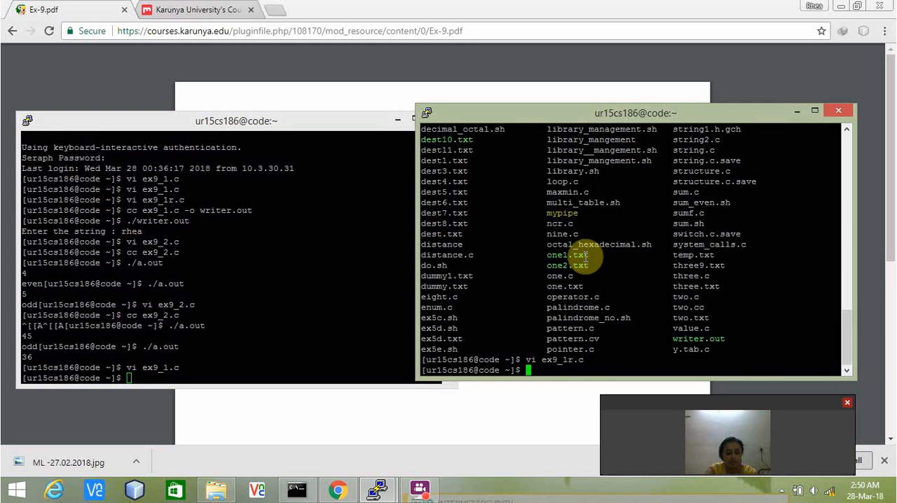
Recall and run the compile of ex9_1r.c into reader.out in the right session
key(Up)
key(Up)
key(Up)
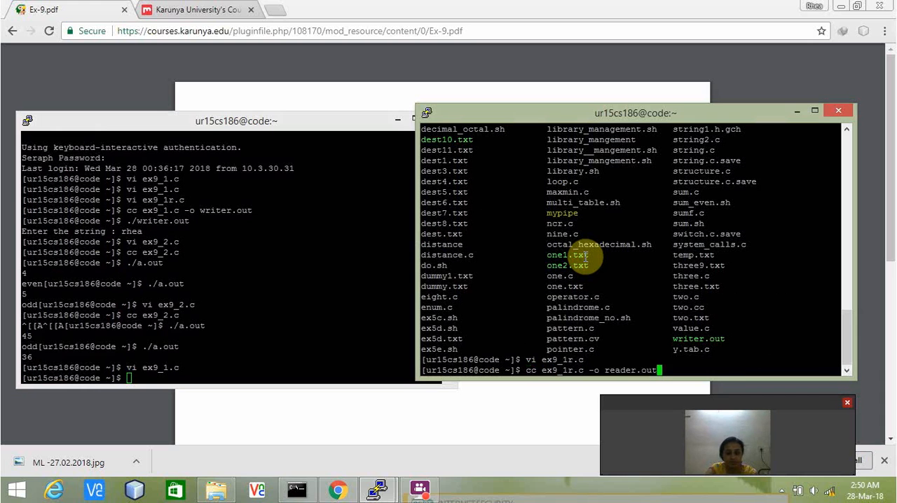
key(Up)
key(Up)
key(Return)
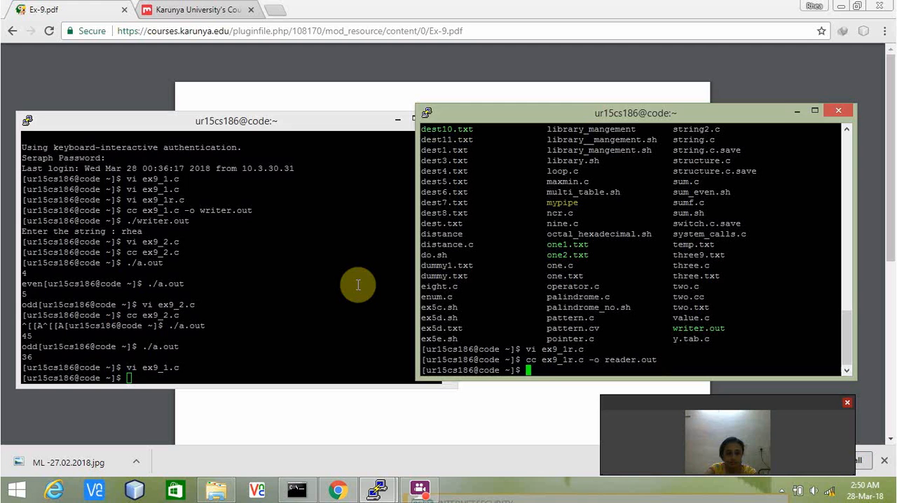
key(Up)
In the left session, recall and run 'cc ex9_1.c -o writer.out', then browse history for the run command
click(341, 292)
key(Up)
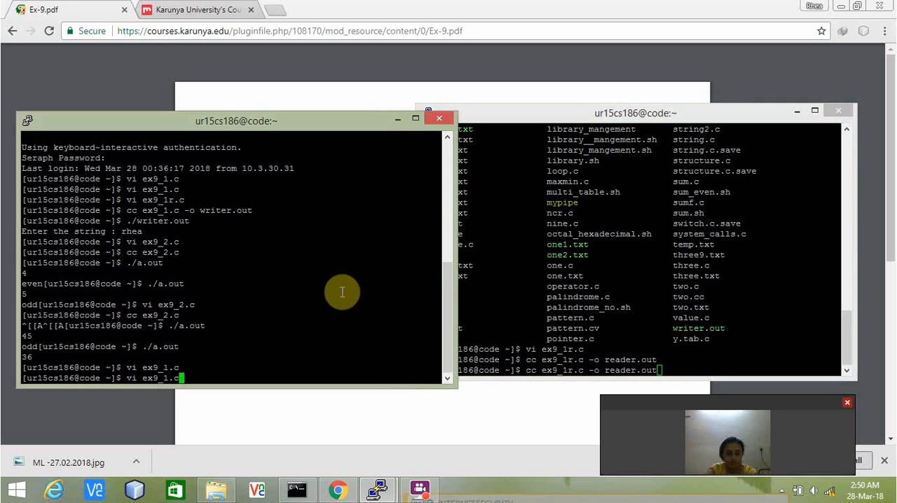
key(Up)
key(Up)
key(Up)
key(Up)
key(Up)
key(Up)
key(Up)
key(Up)
key(Left)
key(Left)
key(Left)
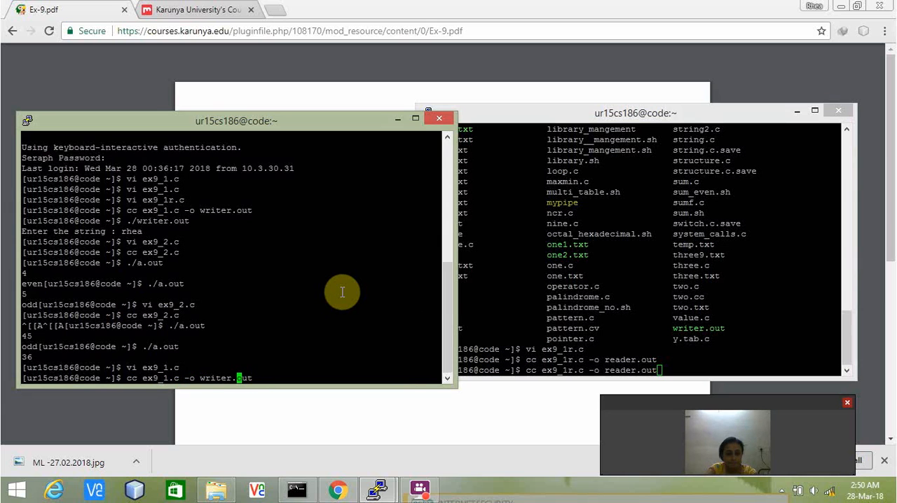
key(Left)
key(Right)
key(Right)
key(Right)
key(Right)
key(Return)
key(Up)
key(Up)
key(Up)
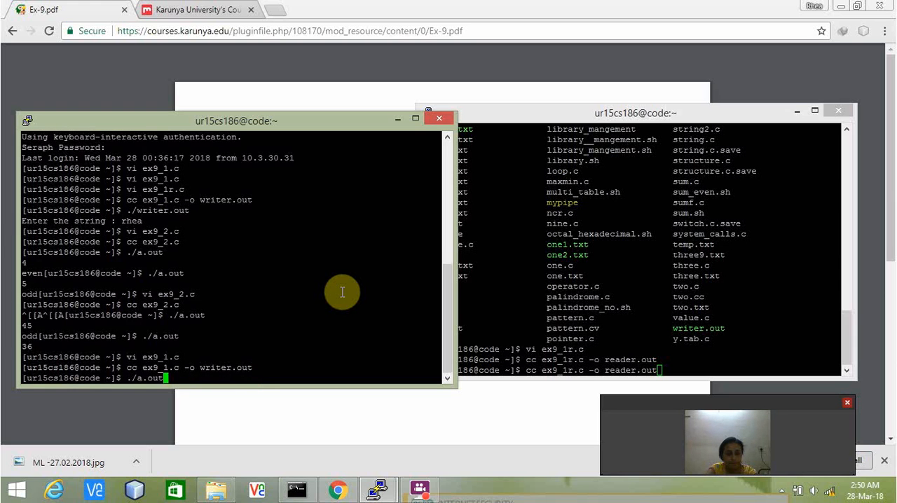
key(Down)
key(Up)
Run the stray a.out in the left session and recompile then run a program in the reader session
key(Return)
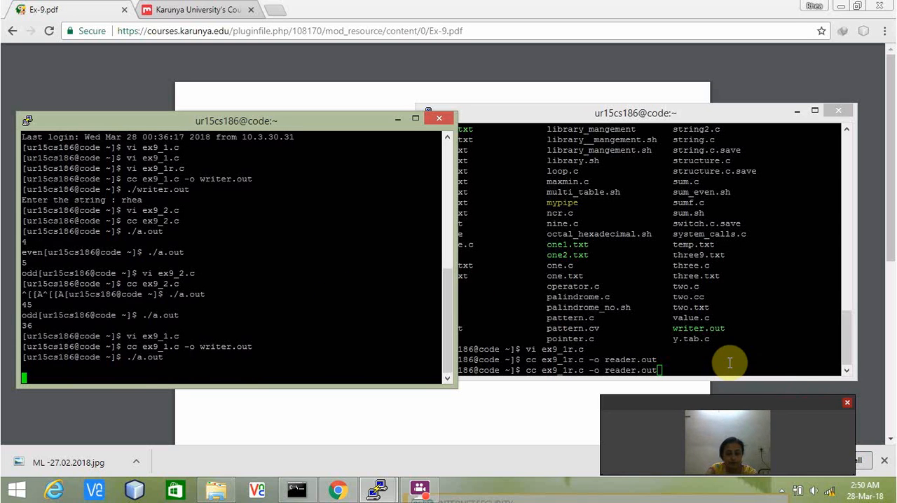
key(Return)
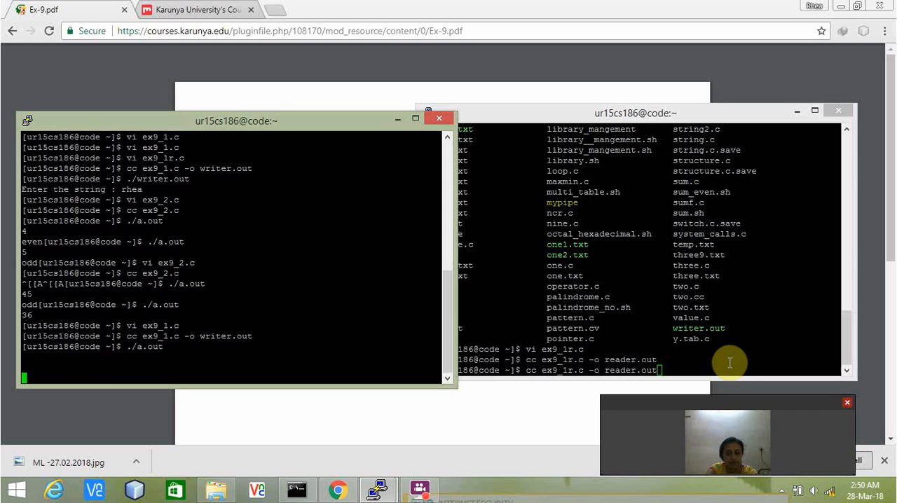
key(Return)
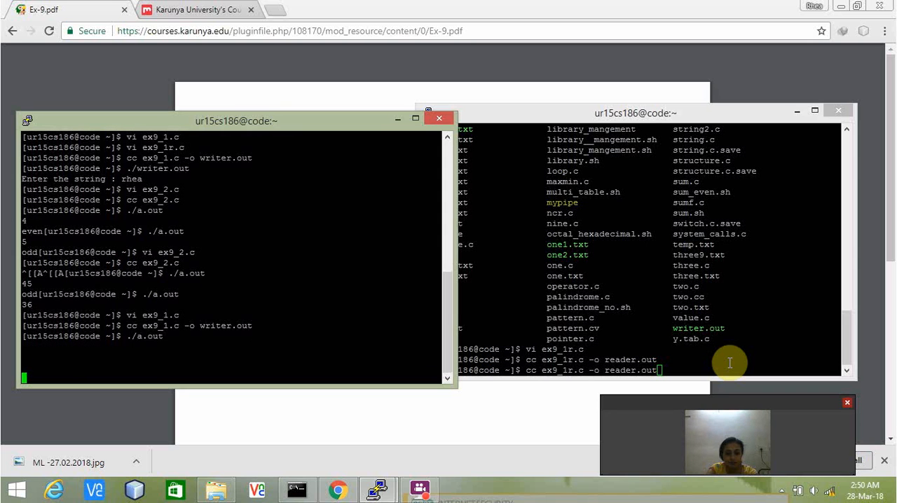
click(729, 362)
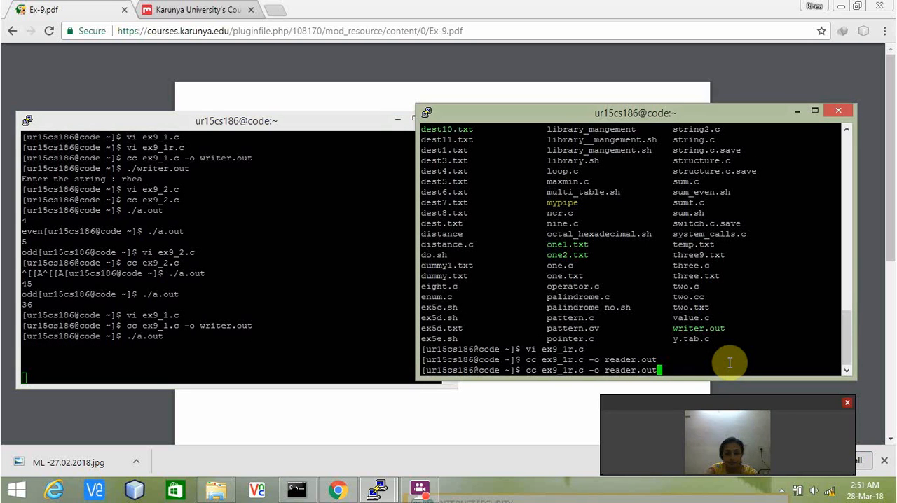
key(Return)
key(Up)
key(Up)
key(Up)
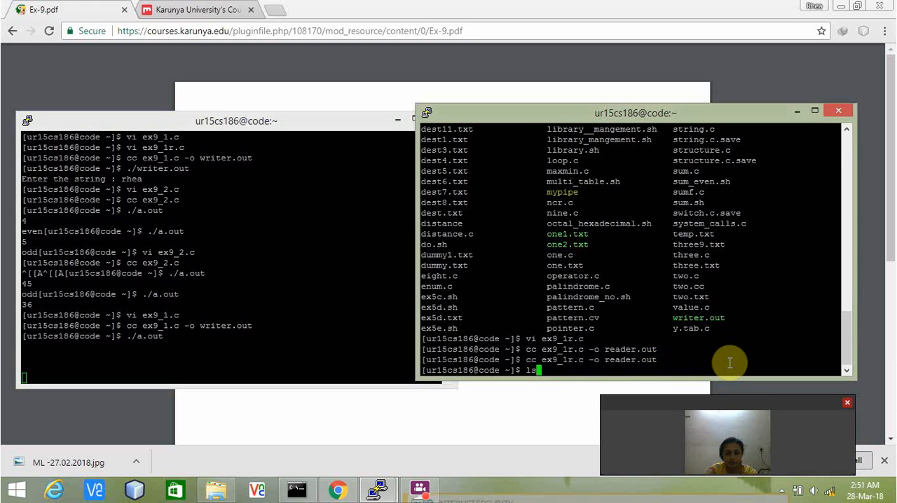
key(Down)
key(Down)
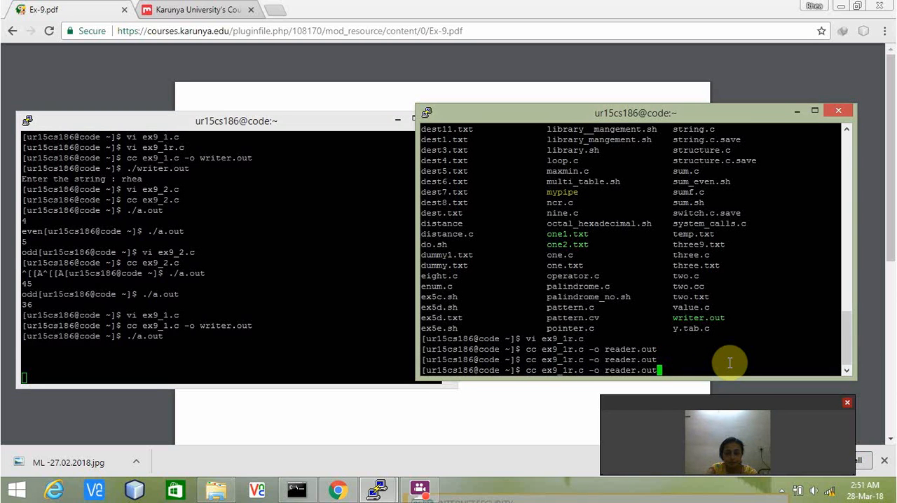
key(Up)
key(Up)
key(Up)
key(Up)
key(Up)
key(Down)
key(Up)
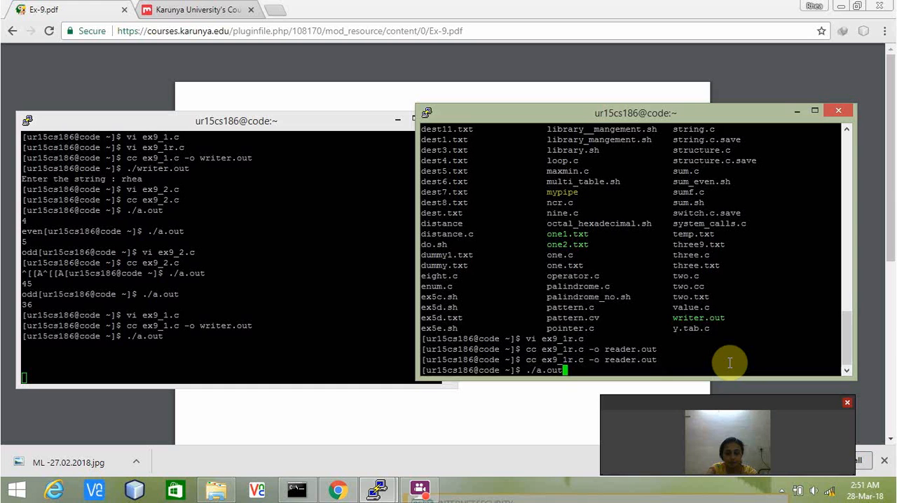
key(Return)
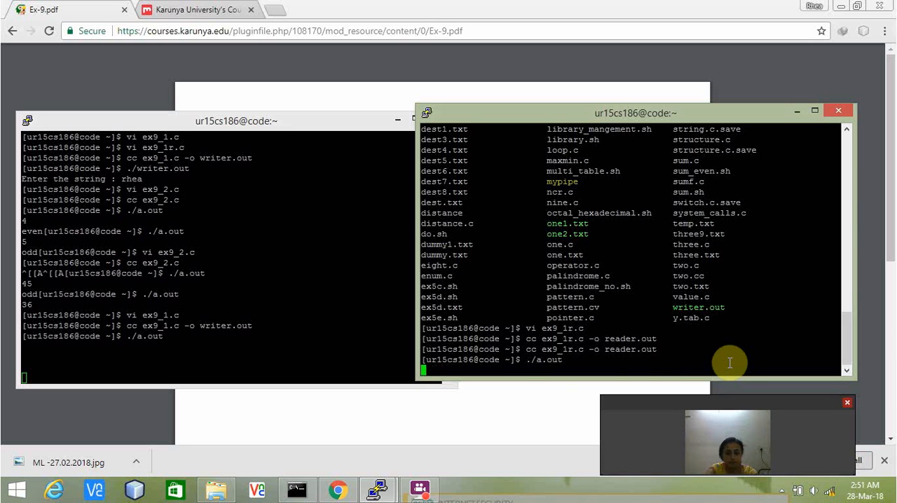
Stop the stray runs and start ./reader.out waiting on the pipe in the right session
click(419, 489)
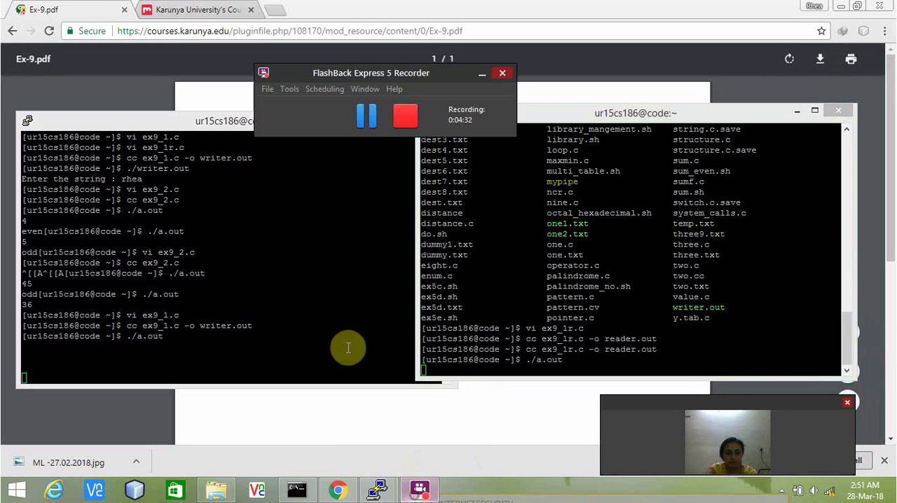
click(368, 120)
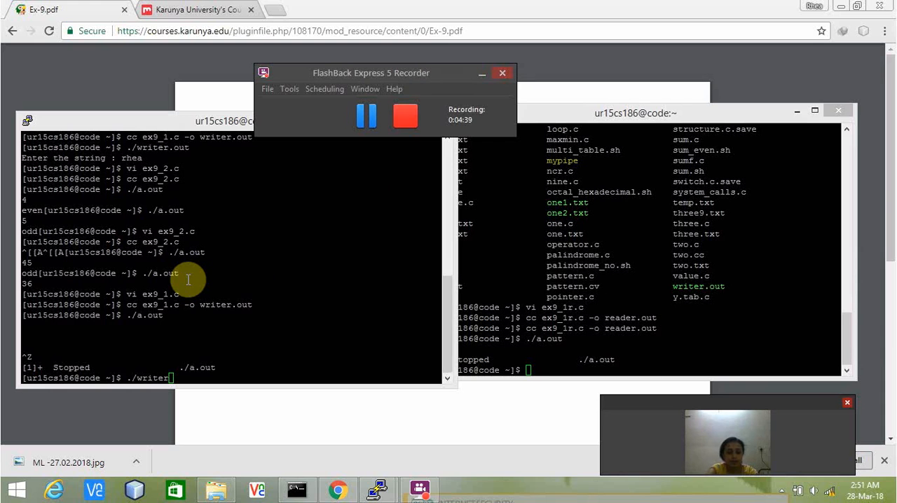
click(237, 340)
text(.out)
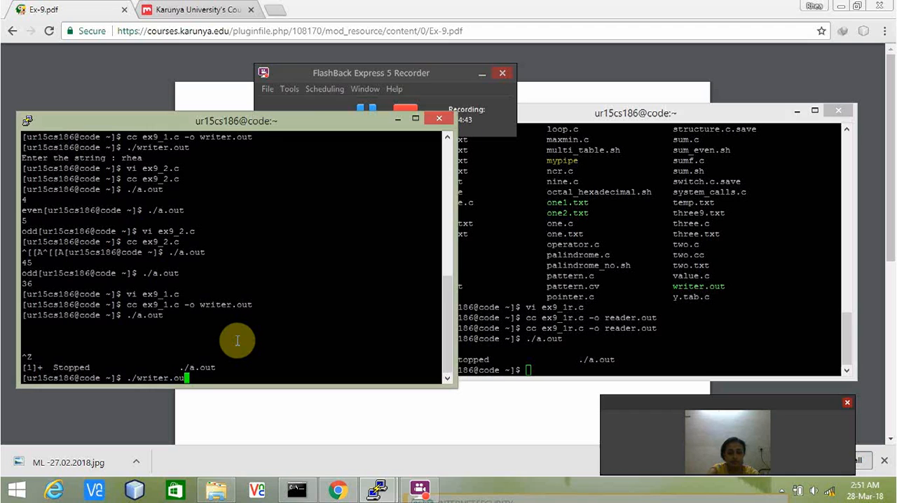
click(652, 326)
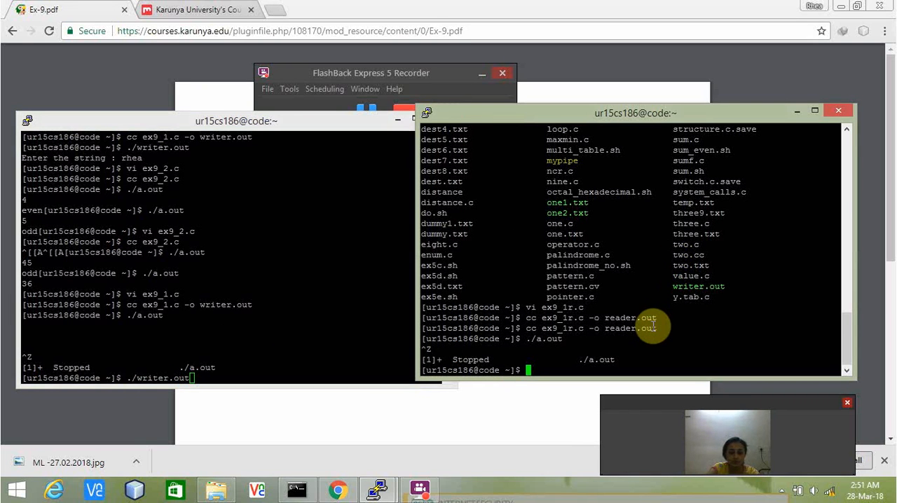
text(reade)
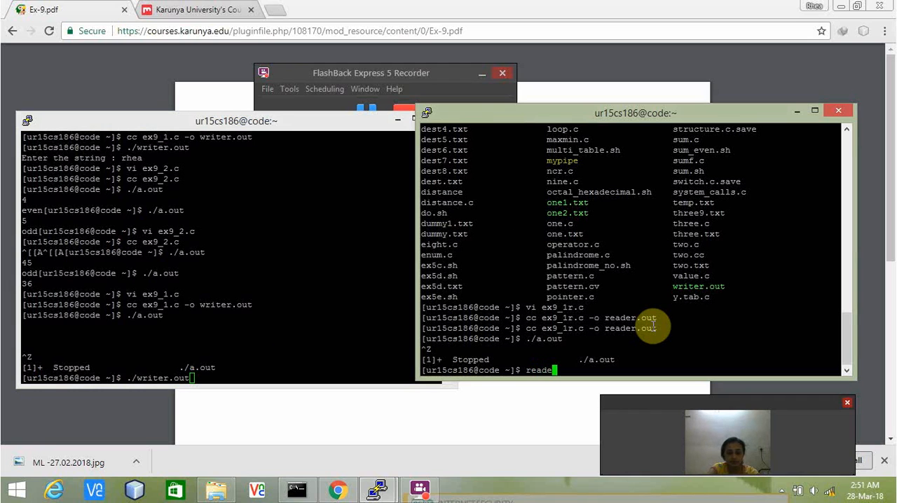
key(Home)
text(./)
key(End)
text(r.)
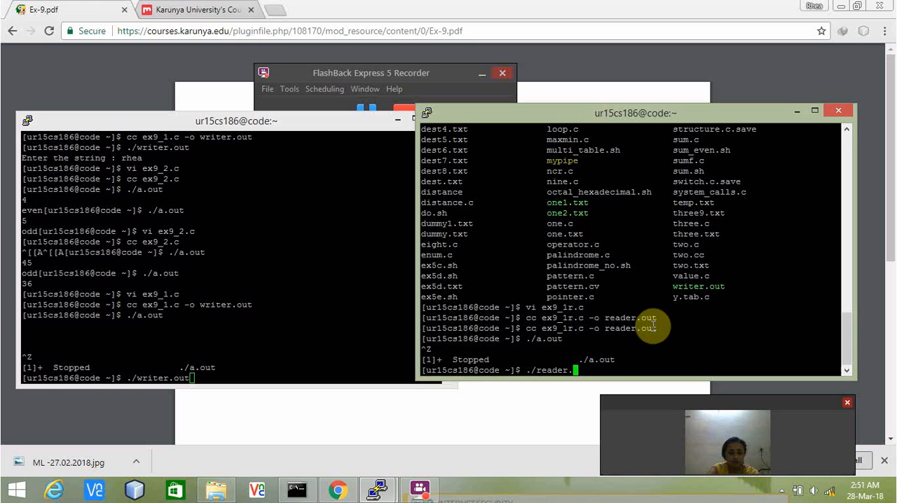
text(out)
key(Return)
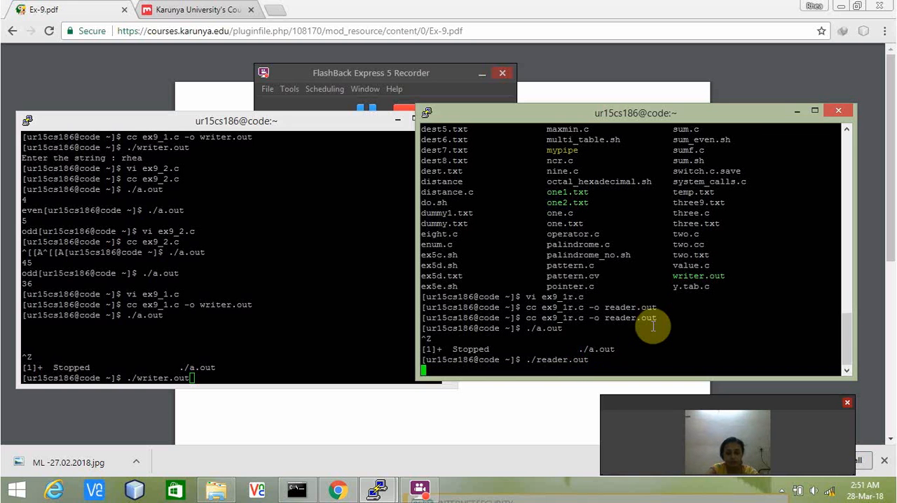
Start ./writer.out in the left session and send 'karunya', showing the reader's 3-vowel output
click(367, 349)
key(Return)
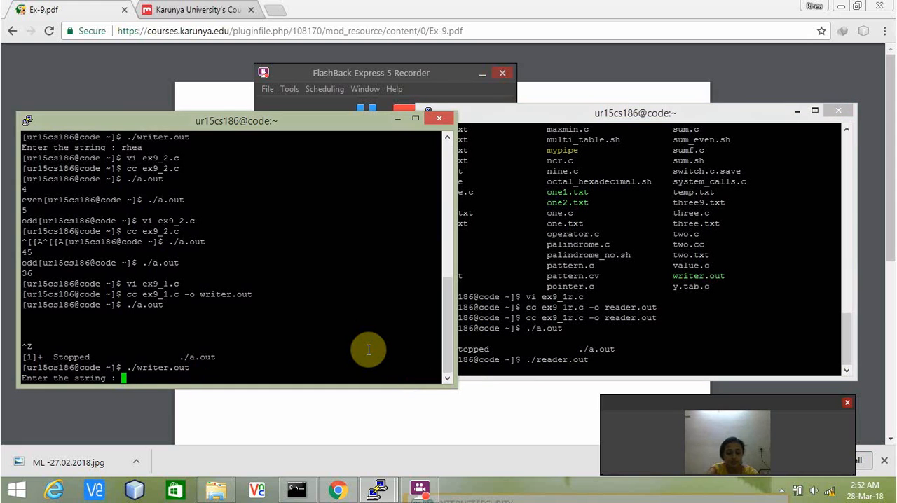
text(karu)
text(nya)
key(Return)
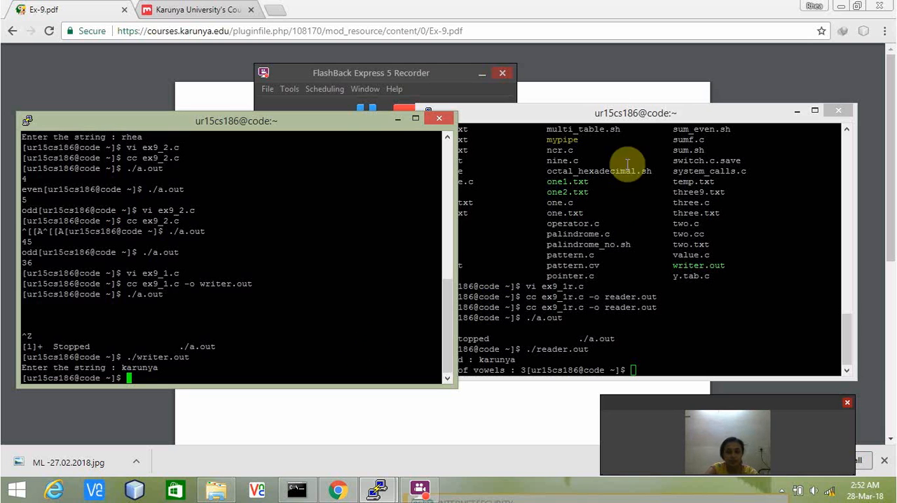
drag(631, 120, 618, 133)
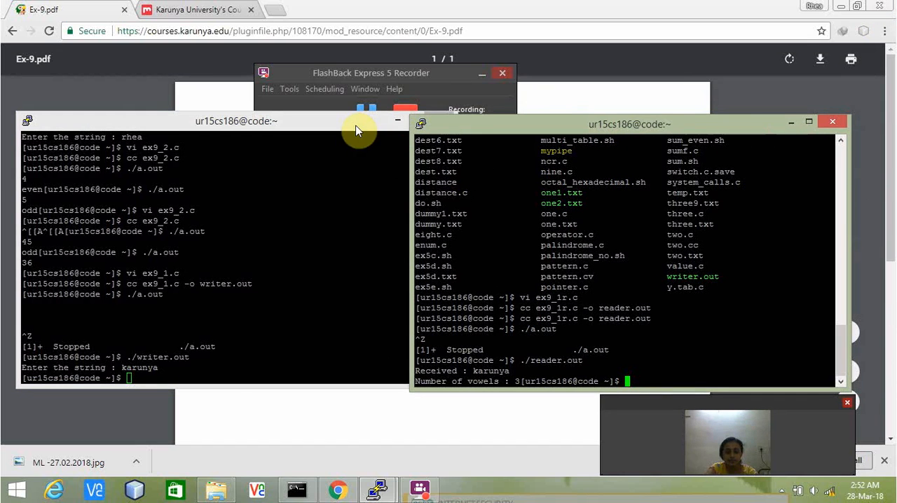
click(610, 103)
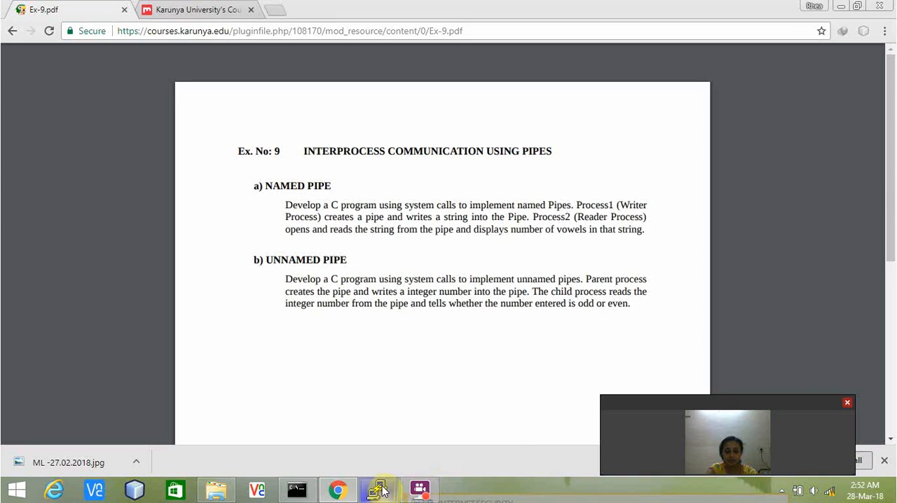
mouse_move(378, 490)
click(430, 427)
key(Up)
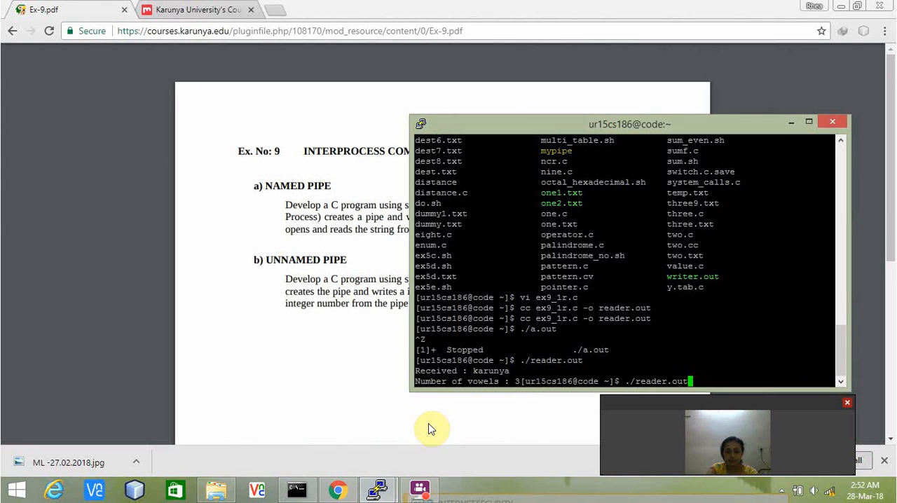
key(Up)
key(Up)
key(Up)
key(Up)
key(Up)
key(Down)
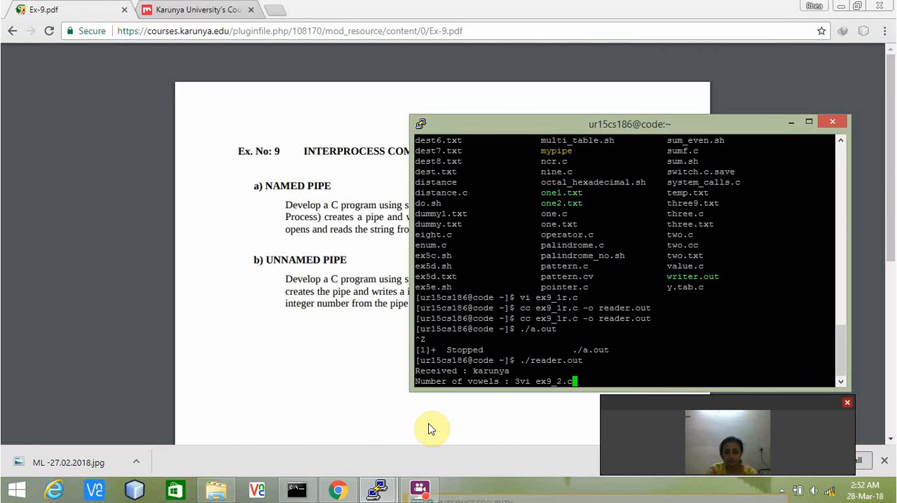
key(Down)
key(ctrl+u)
text(vi ex9_2.c)
key(Left)
key(Left)
key(Left)
key(Left)
key(Left)
key(Left)
key(Left)
key(Left)
key(Left)
key(Left)
key(Left)
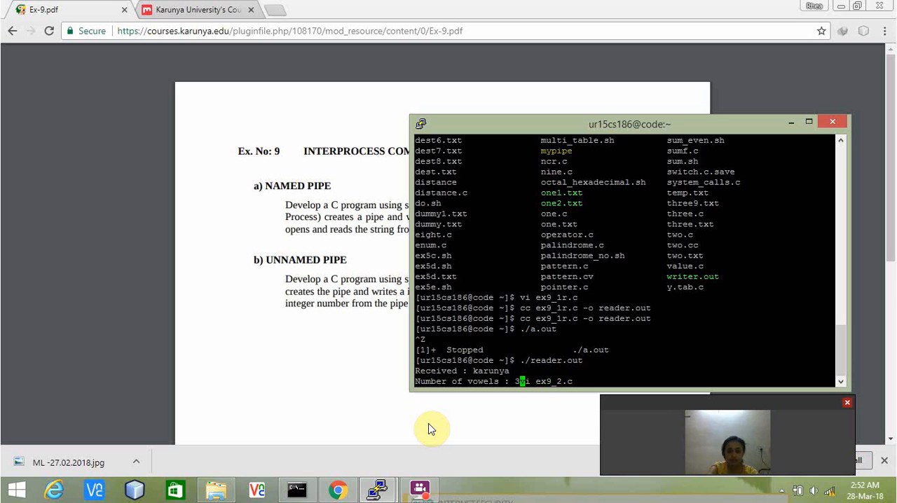
click(430, 428)
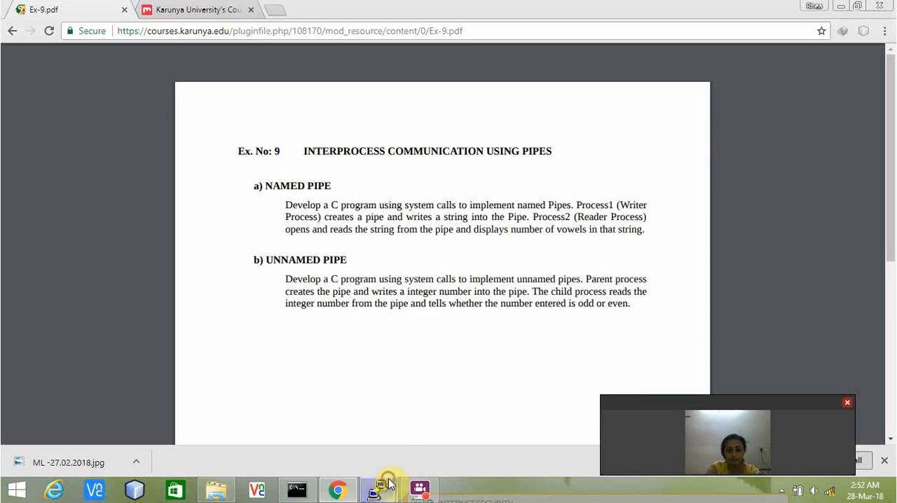
click(491, 415)
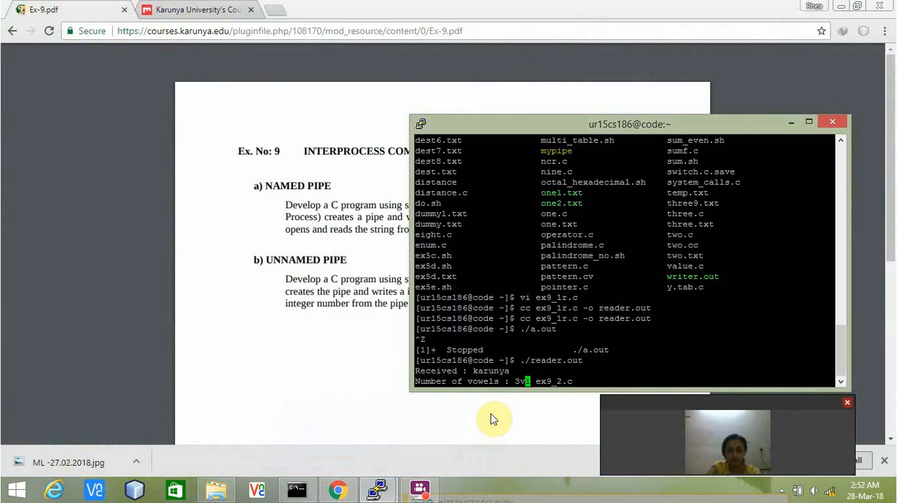
Open ex9_2.c in vim and move through the wait(), pipe(fd) and fork() calls
key(Right)
key(Right)
key(Right)
key(Return)
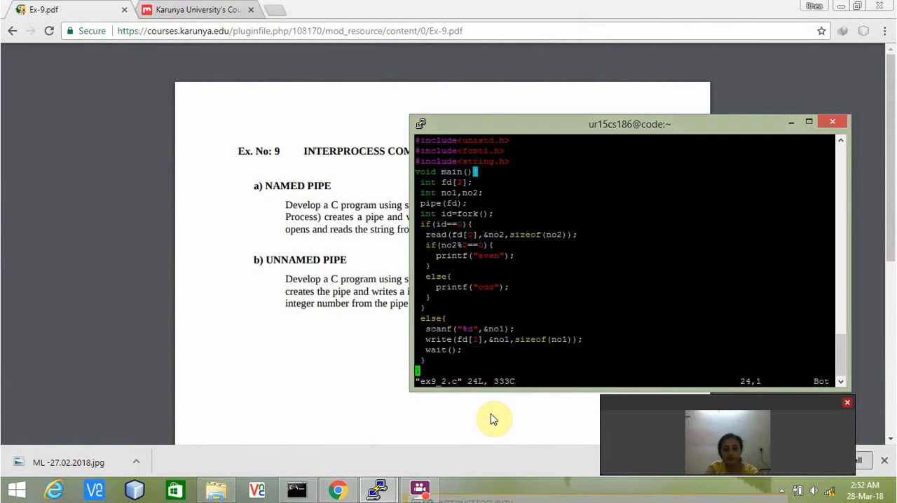
key(Up)
key(Up)
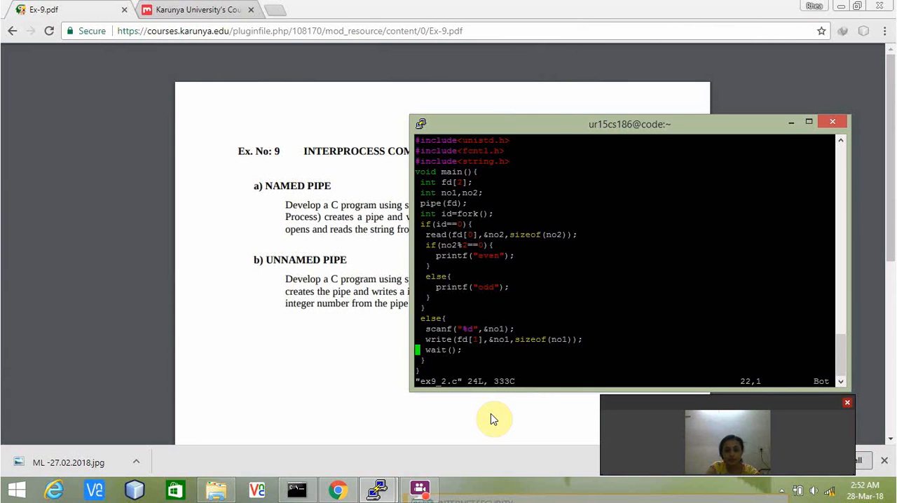
key(Up)
key(Up)
key(Up)
key(Up)
key(Up)
key(Up)
key(Up)
key(Down)
key(Down)
key(Down)
key(Down)
key(Down)
key(Down)
key(Down)
key(Down)
key(Up)
key(Up)
key(Right)
key(Right)
key(Right)
key(Right)
key(Up)
Continue down through the child id==0 check, the no2%2 parity test and printf("odd") line
key(Down)
key(Down)
key(Right)
key(Up)
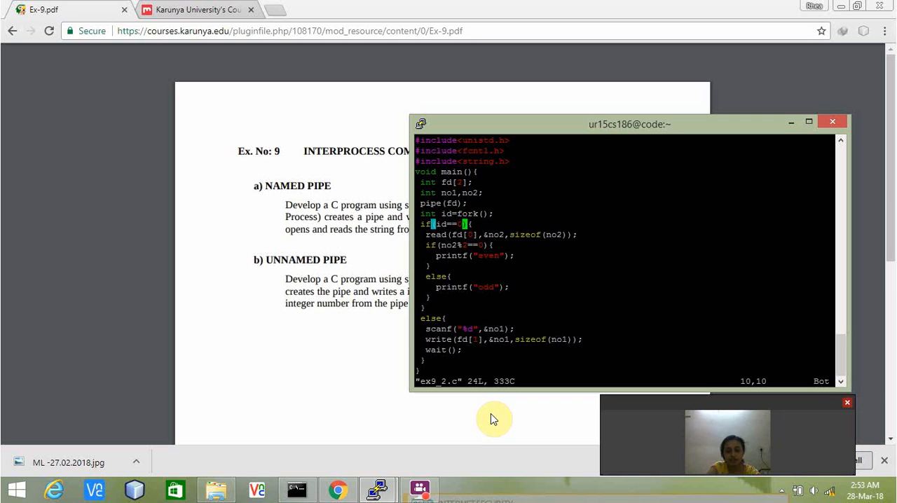
key(Down)
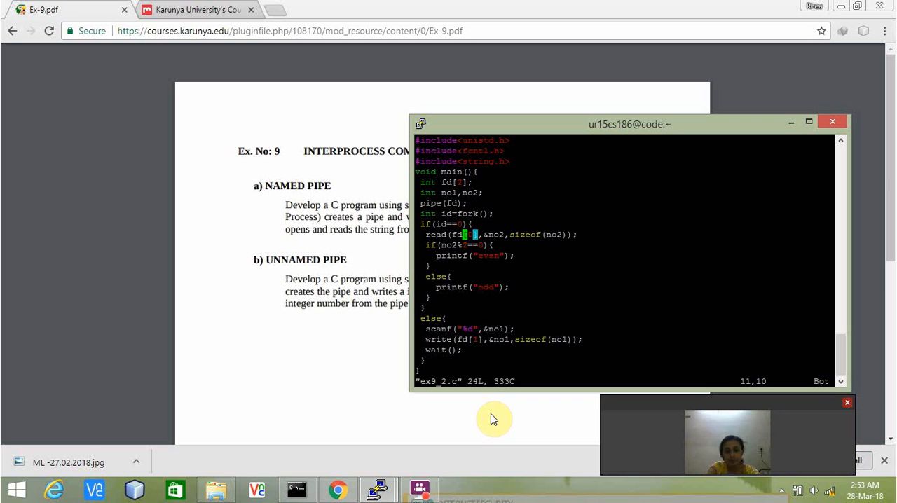
key(Down)
key(Down)
key(Down)
key(Down)
key(Down)
key(Down)
key(Down)
key(Down)
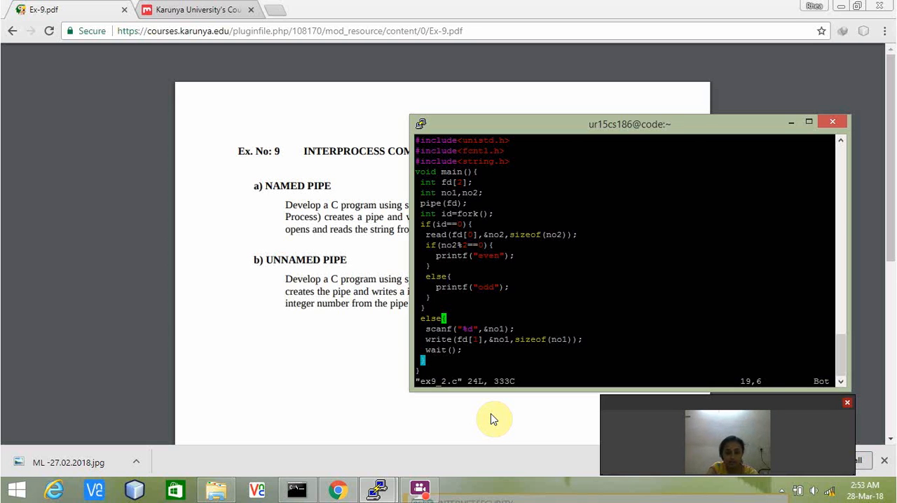
text(:wq)
Save and quit vim, then edit a recalled command into 'cc ex9_2.c' and compile it
key(Return)
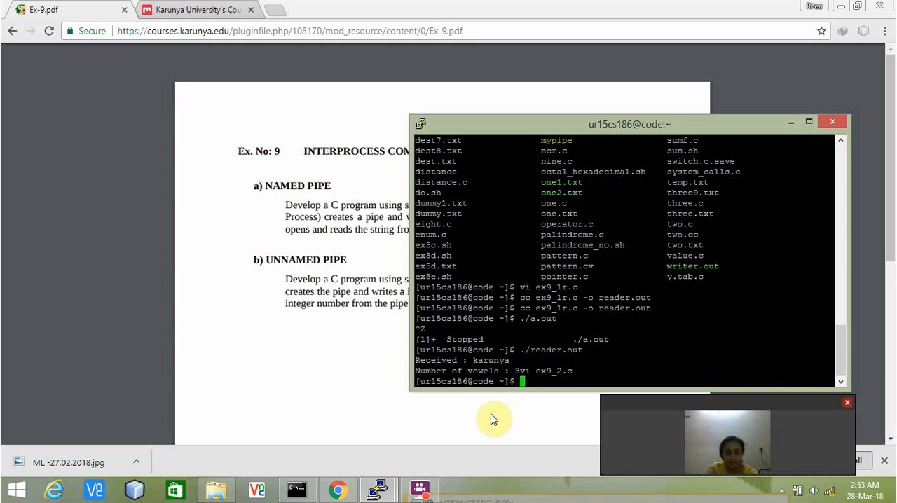
key(Up)
key(Up)
key(BackSpace)
key(BackSpace)
key(BackSpace)
text(ls)
key(Up)
key(Up)
key(Up)
key(Left)
key(Left)
key(BackSpace)
key(BackSpace)
text(2)
key(Left)
key(Left)
key(Left)
key(Right)
key(BackSpace)
key(BackSpace)
text(cc)
key(Return)
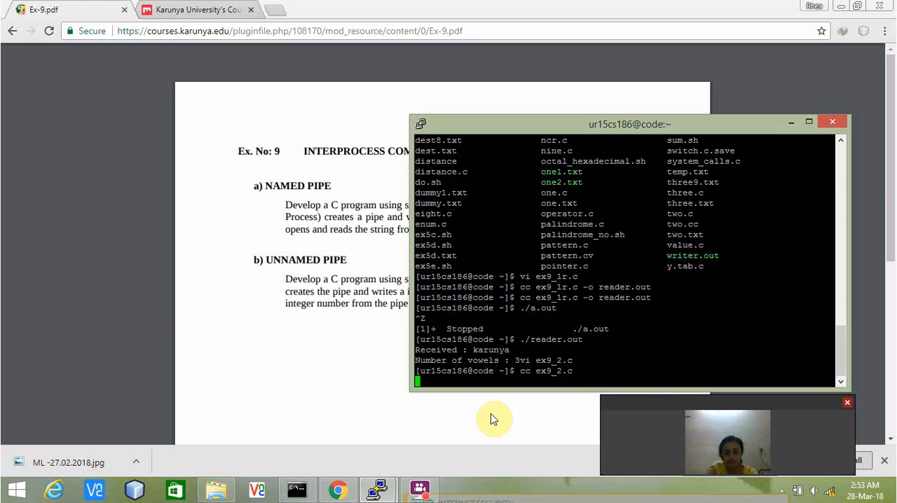
Run ./a.out with input 5, which prints odd, repositioning the terminal over the exercise sheet
key(Up)
key(BackSpace)
key(BackSpace)
key(BackSpace)
key(BackSpace)
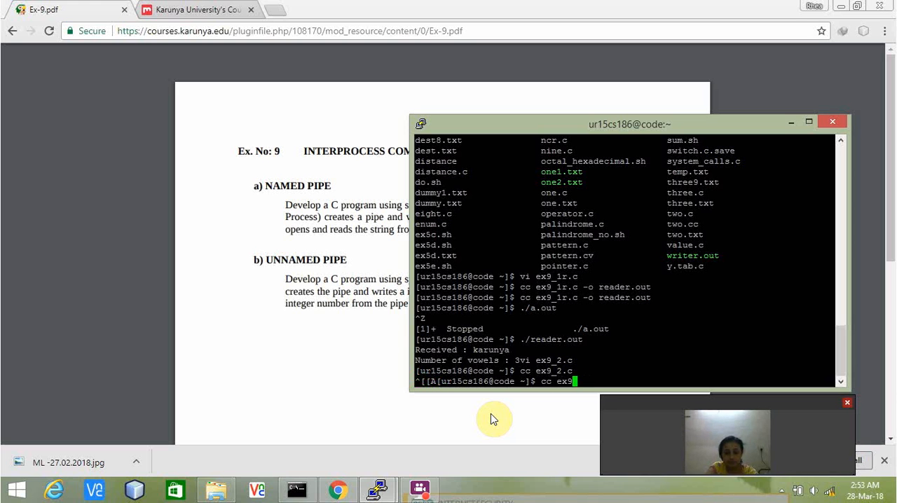
key(BackSpace)
key(BackSpace)
key(BackSpace)
key(Up)
key(Up)
key(Up)
key(Down)
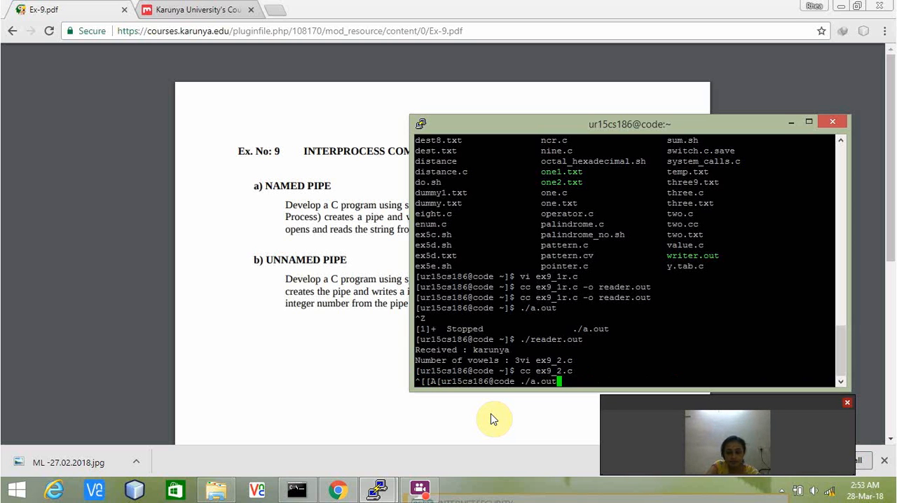
key(Return)
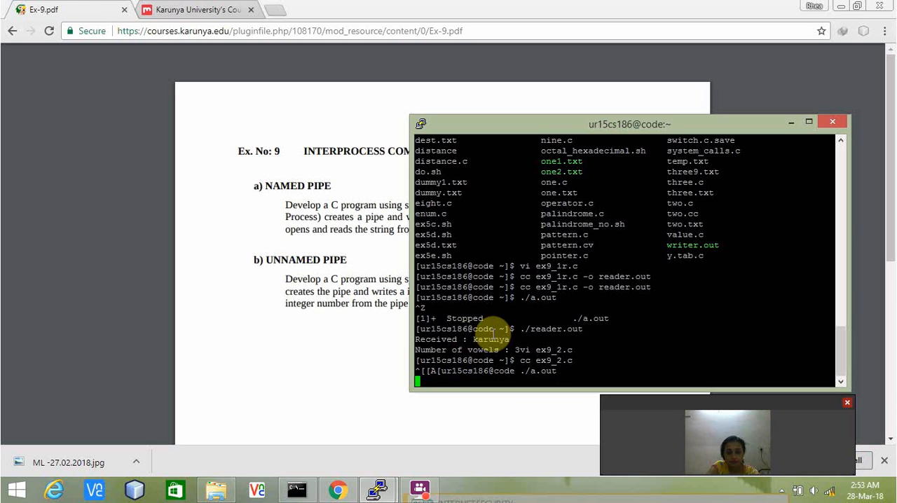
text(4)
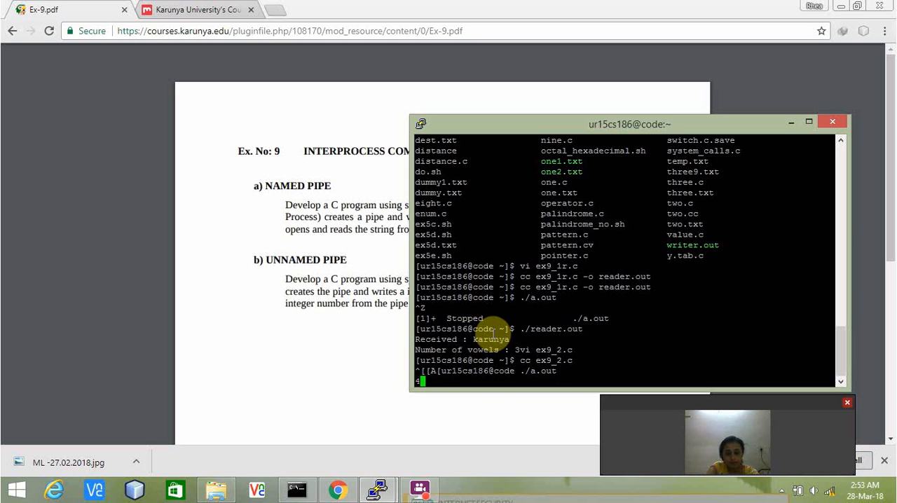
key(BackSpace)
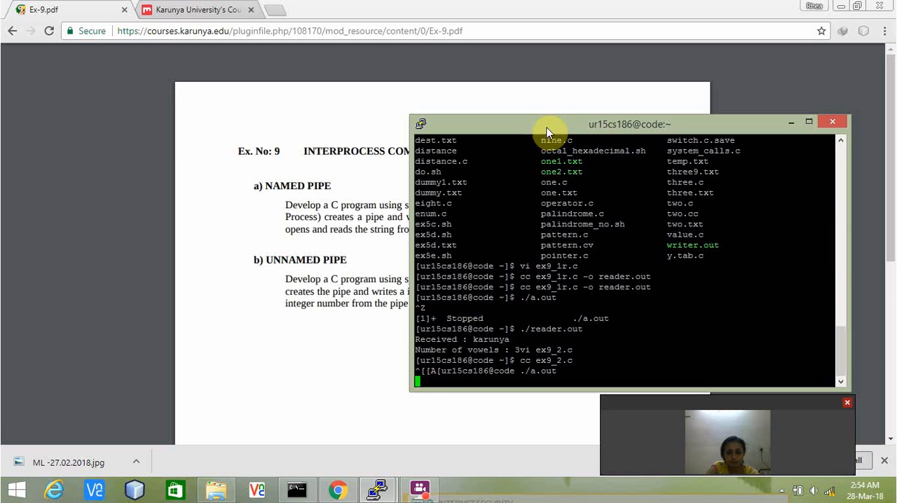
mouse_move(545, 132)
mouse_down()
mouse_move(730, 482)
mouse_move(569, 353)
mouse_up()
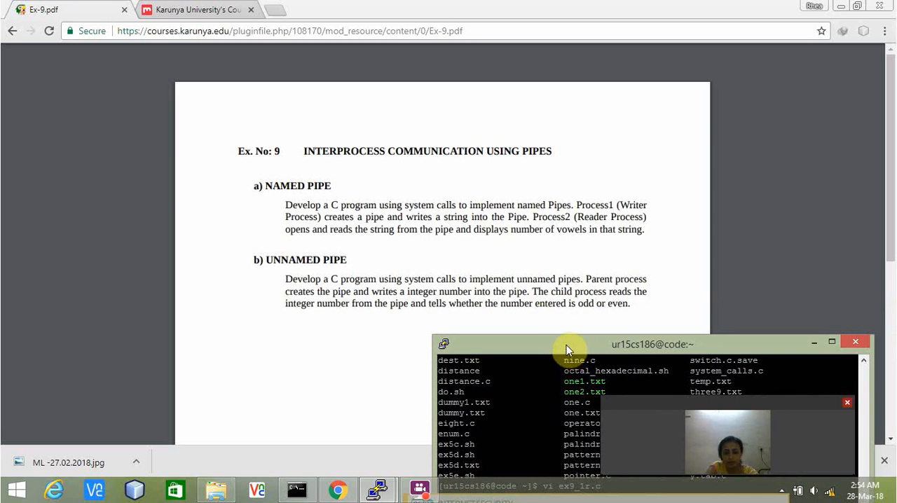
drag(566, 345, 556, 297)
drag(551, 247, 540, 193)
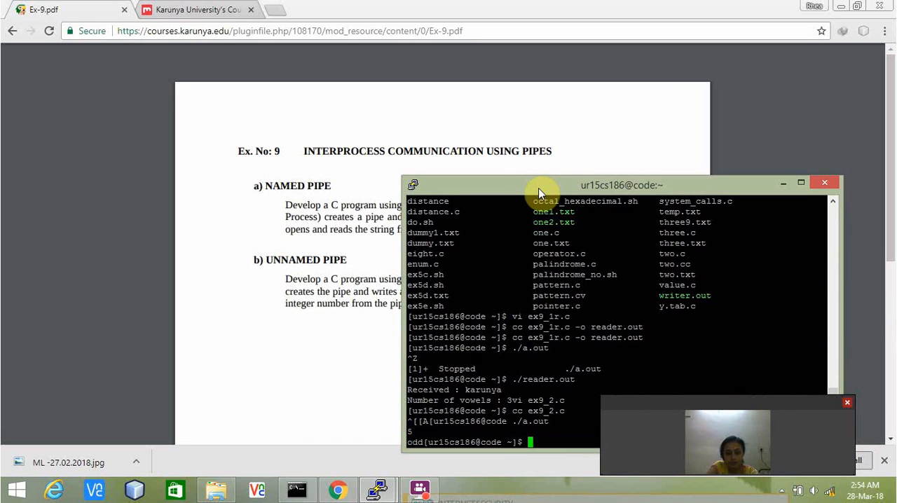
Run ./a.out again with input 32, which prints even
key(Up)
key(Return)
text(3)
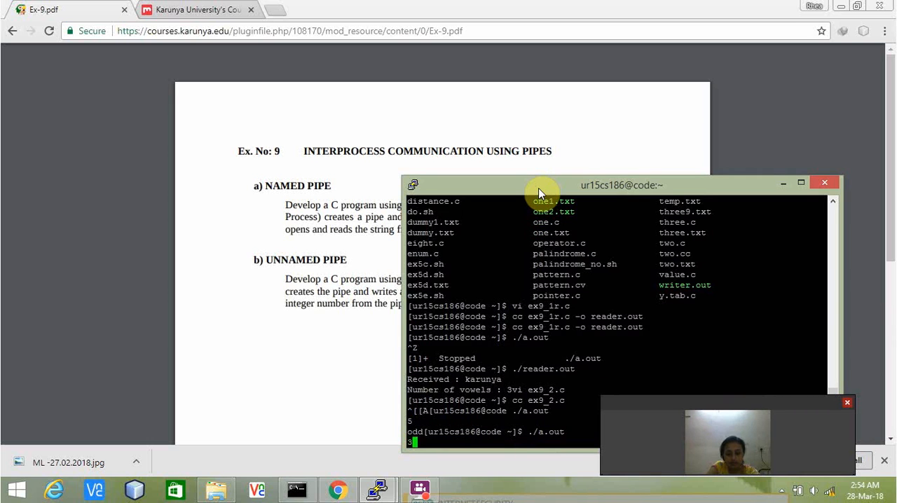
text(2)
key(Return)
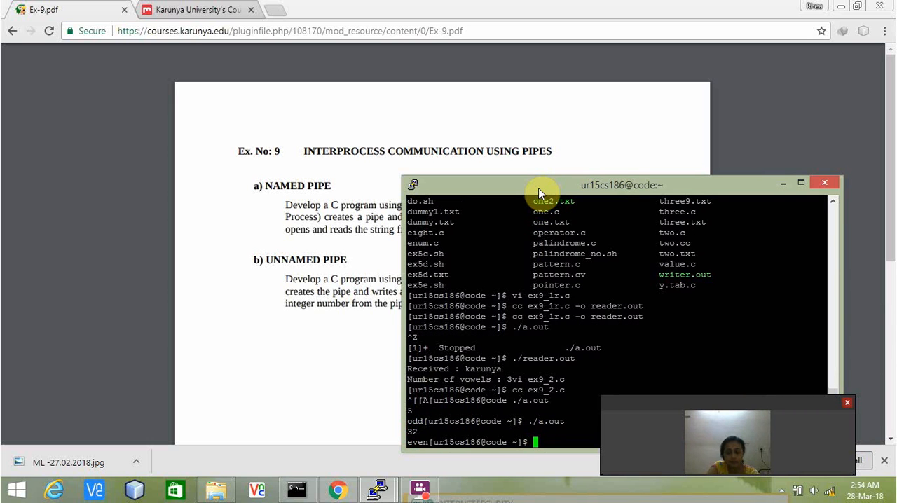
drag(532, 188, 498, 61)
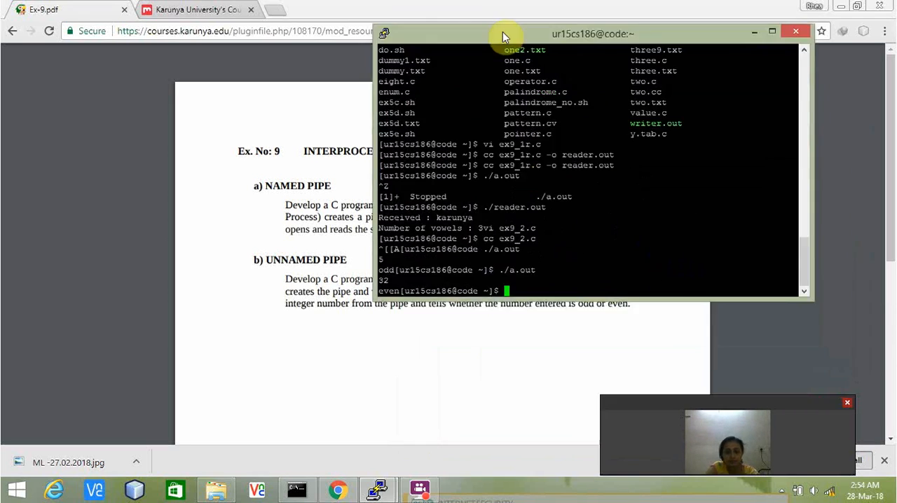